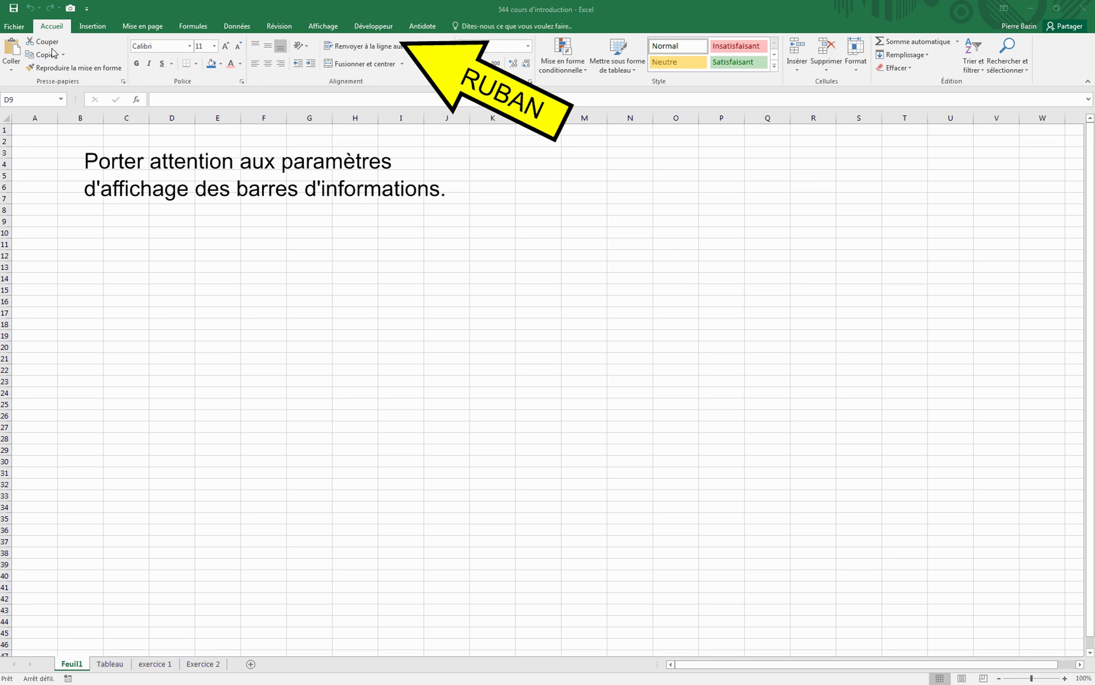
Turn the worksheet's gridlines off and back on.
click(333, 28)
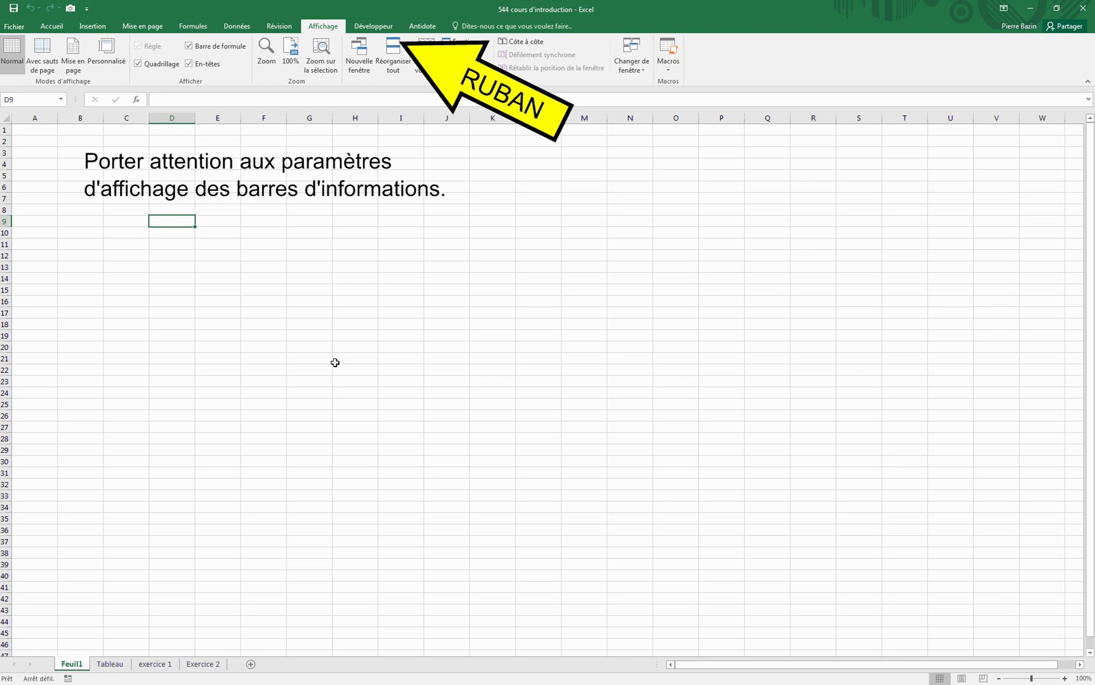
click(138, 64)
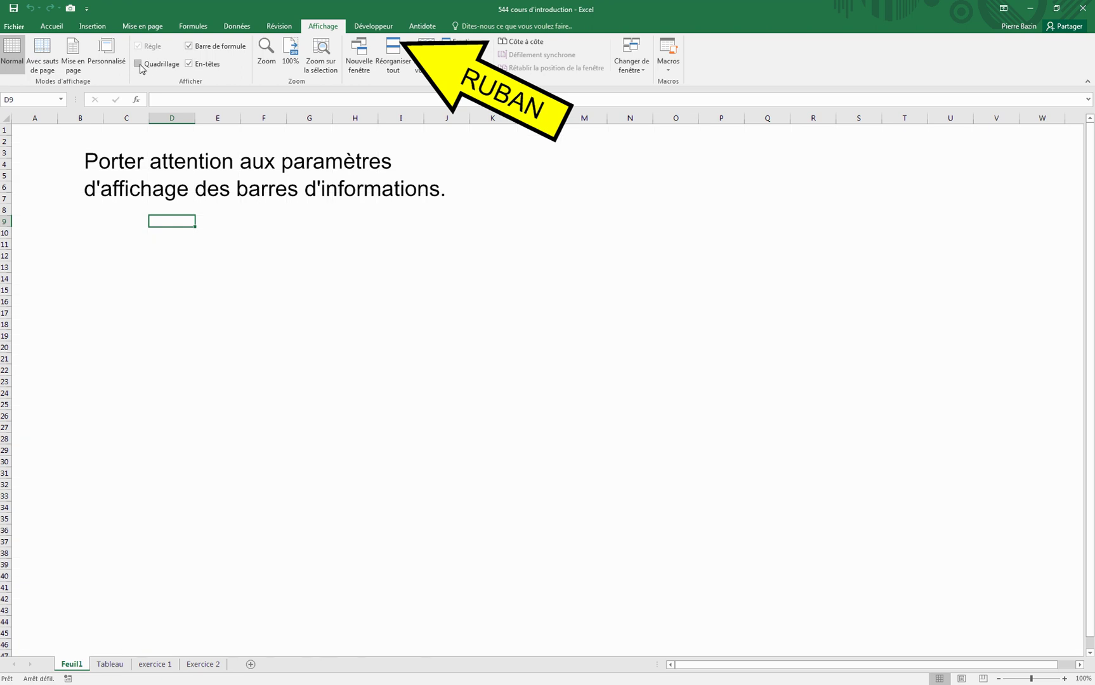
click(138, 64)
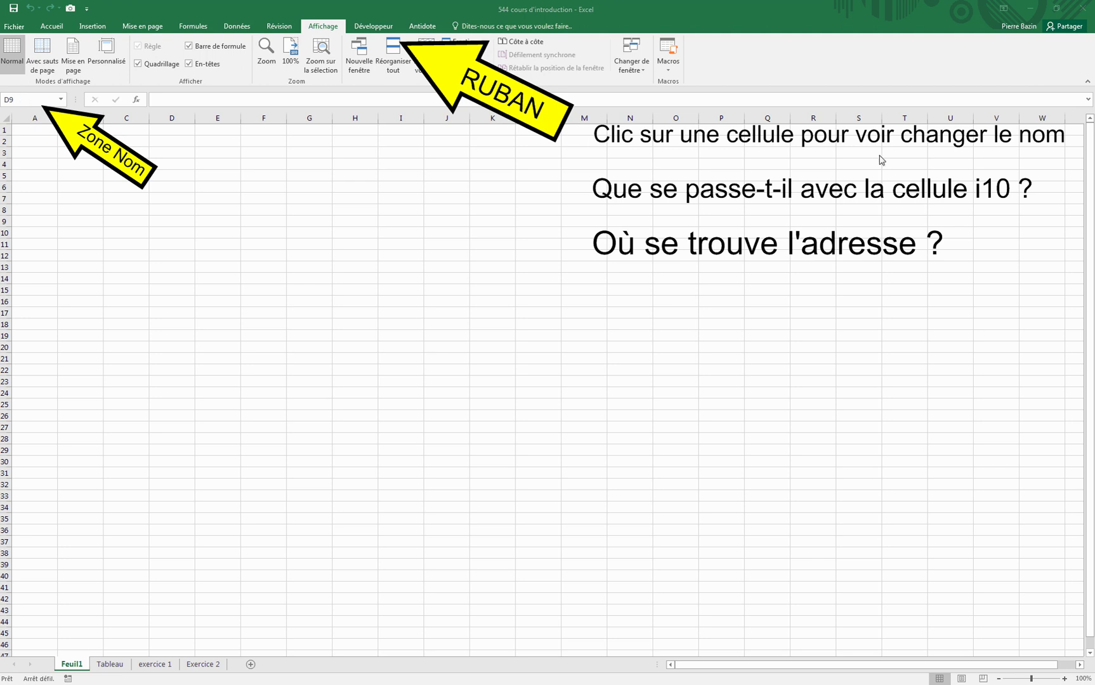
Select cells F10, C11 and I10 in turn to check each cell's address in the Name Box.
click(272, 230)
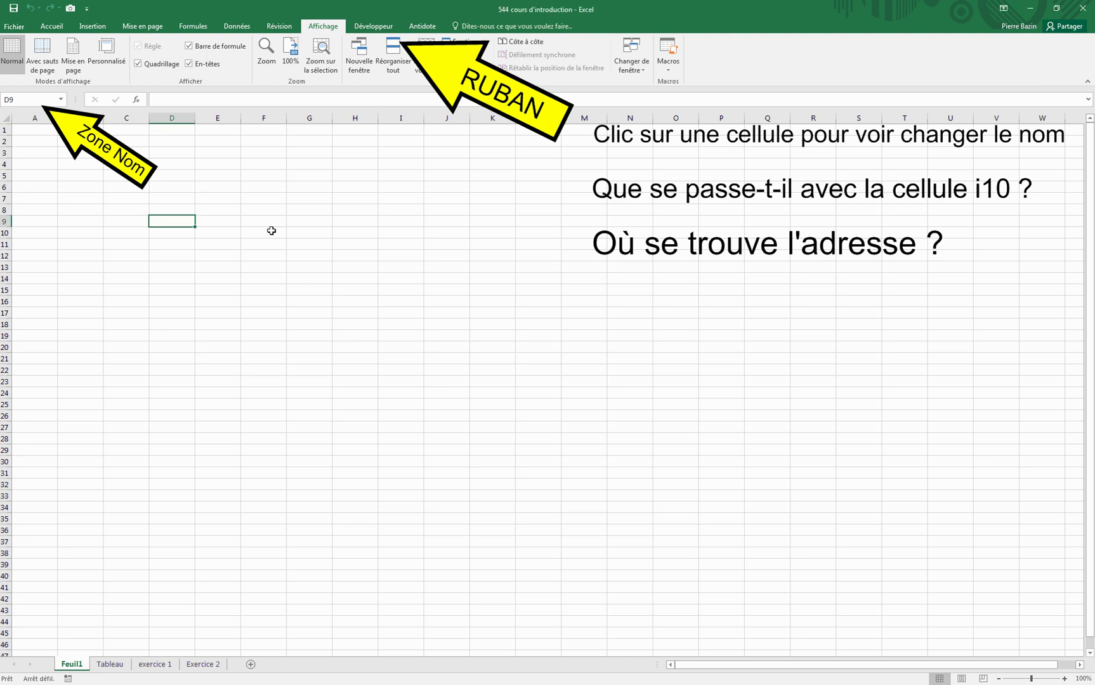
click(115, 241)
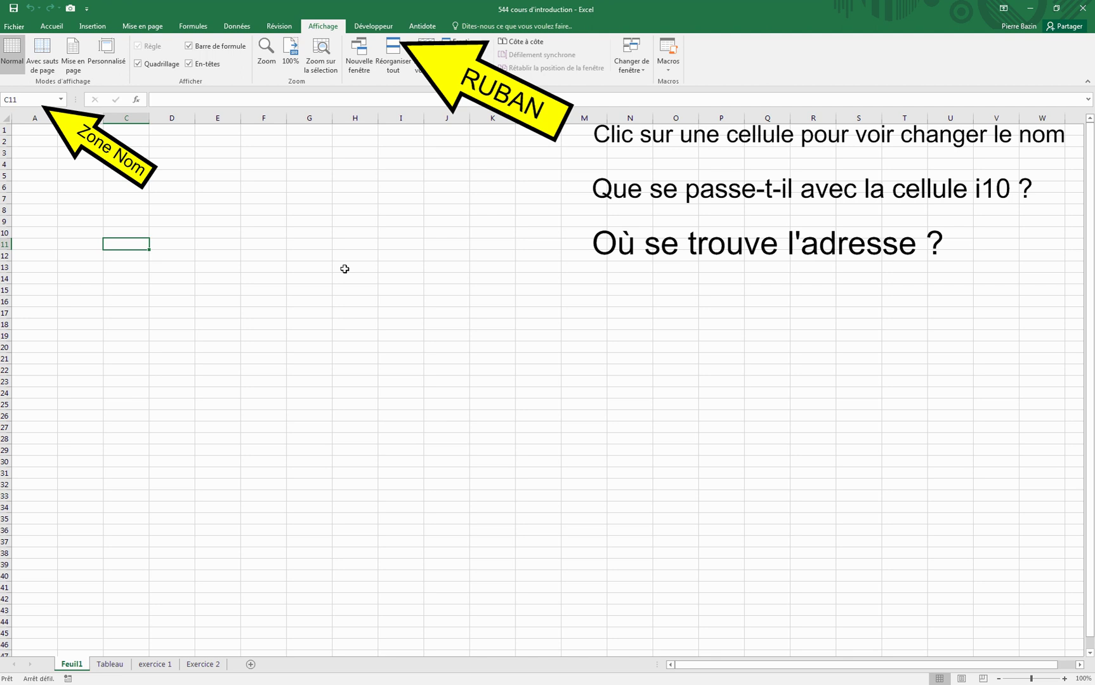
click(407, 234)
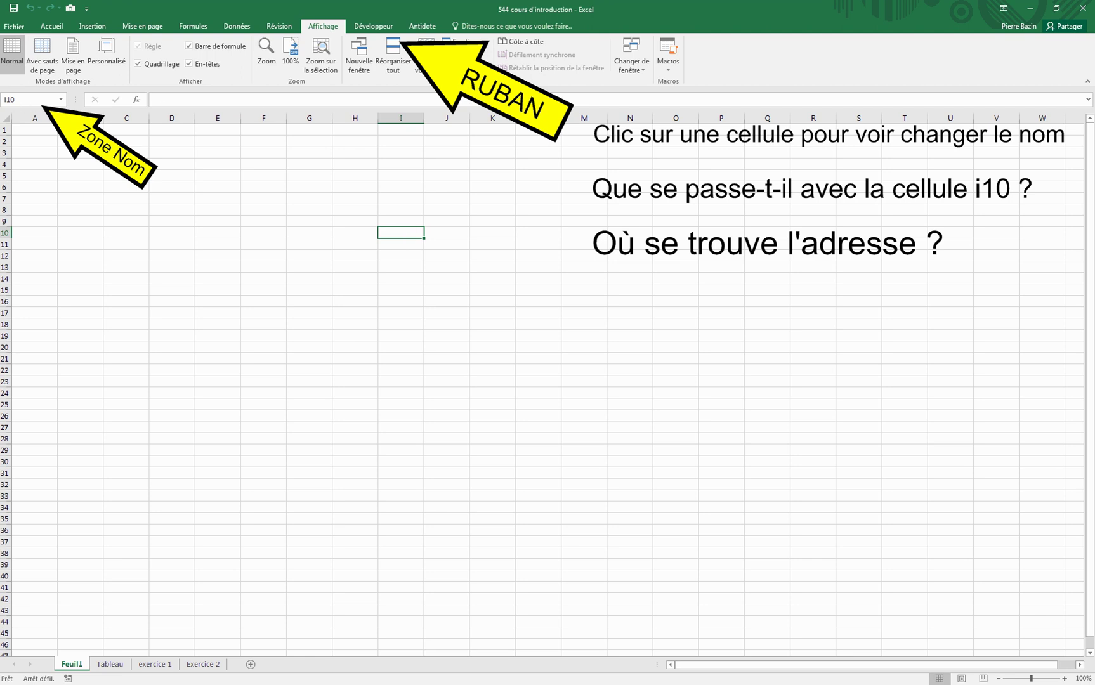
Try to name cell I10 "Celleule utile", with a space in the name.
click(23, 102)
text(Celleule utile)
key(Return)
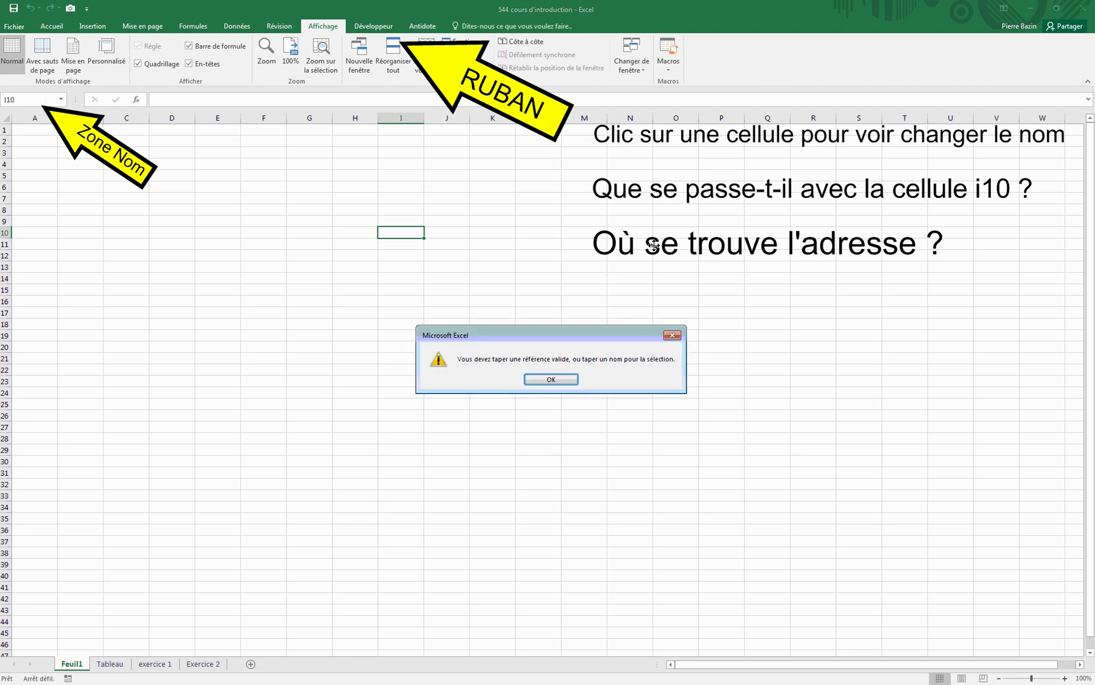
click(553, 382)
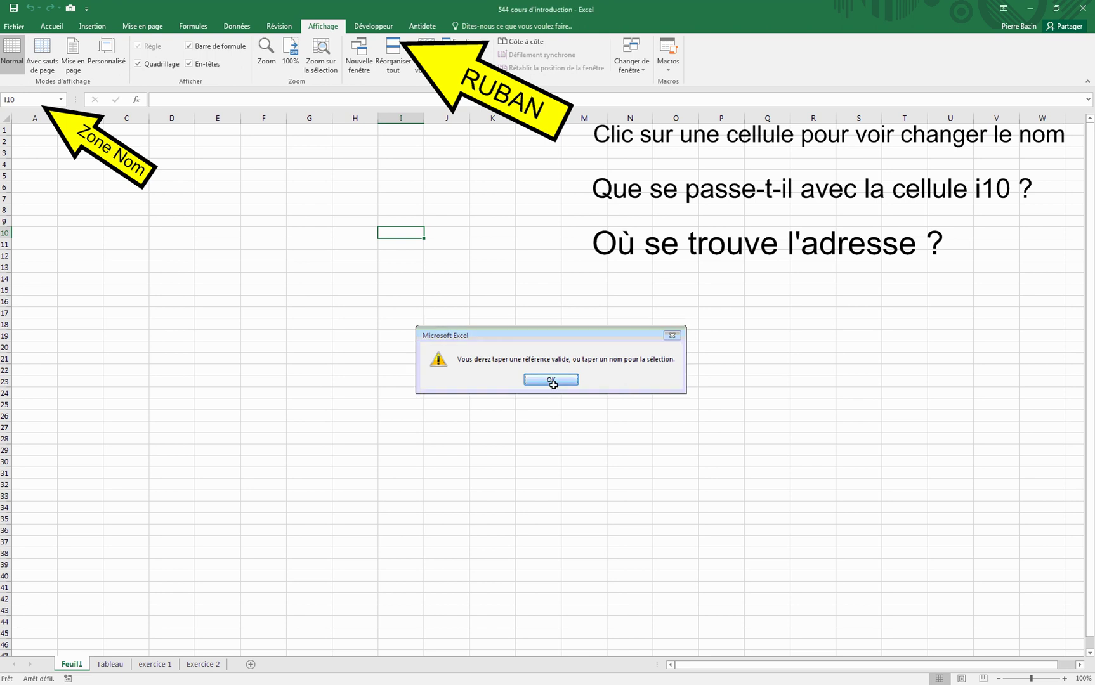
Define the name "surprise" for cell I10.
click(60, 100)
click(60, 100)
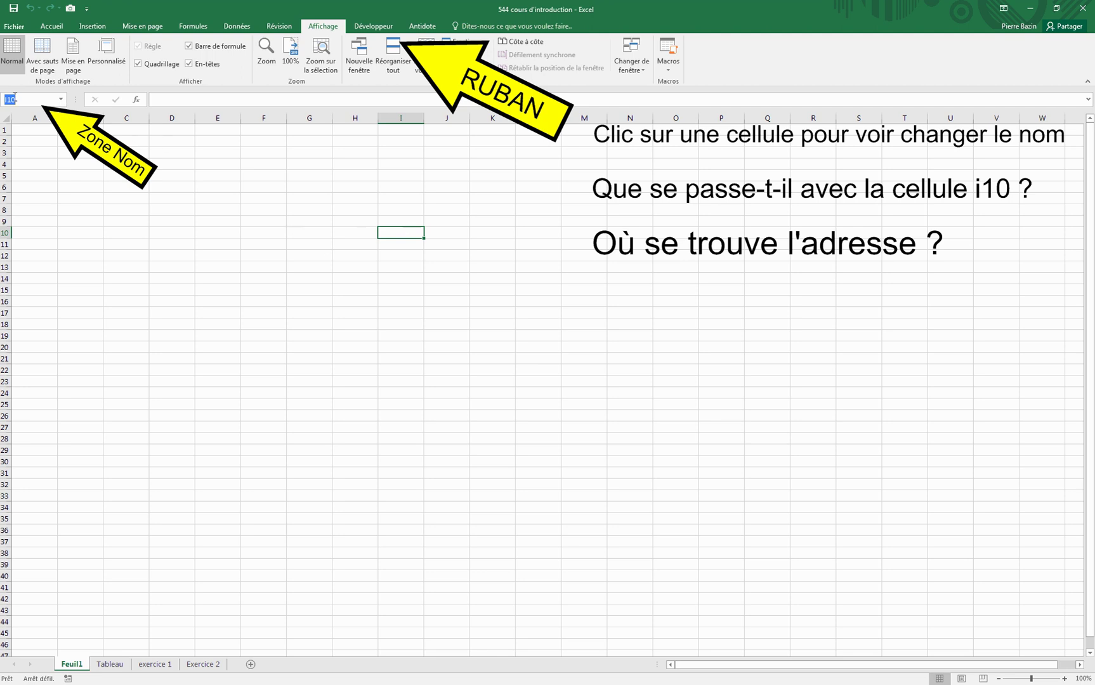
text(surprise)
key(Return)
Check the defined name "surprise" by selecting other cells, including B8, and jumping back to the named cell.
click(406, 212)
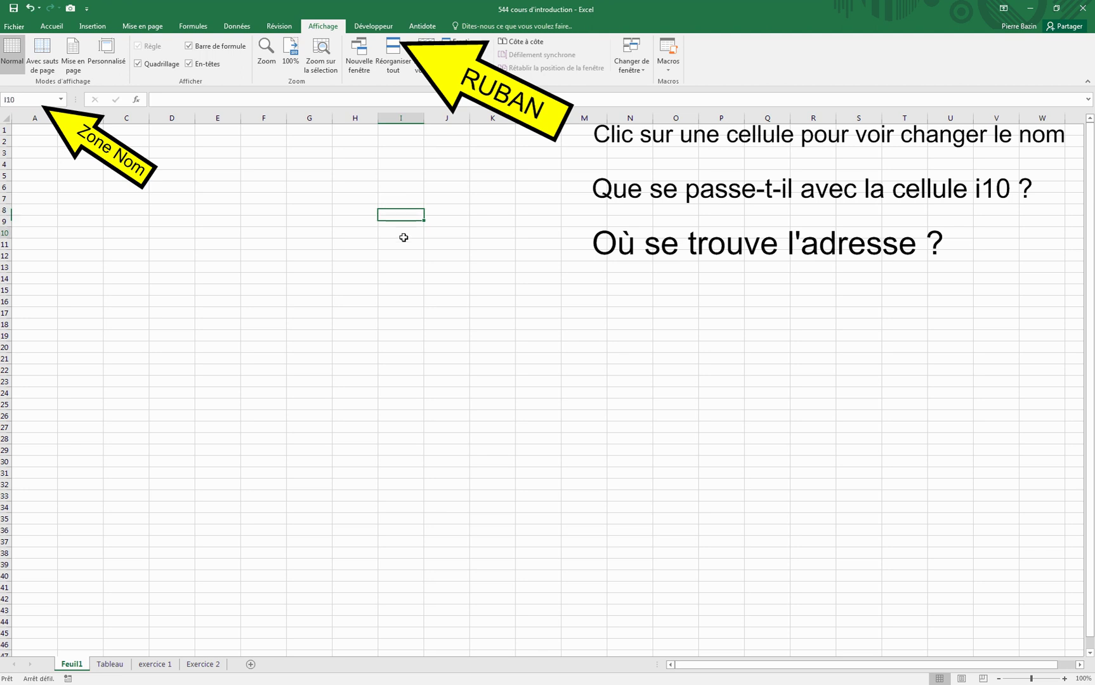
click(403, 235)
click(61, 99)
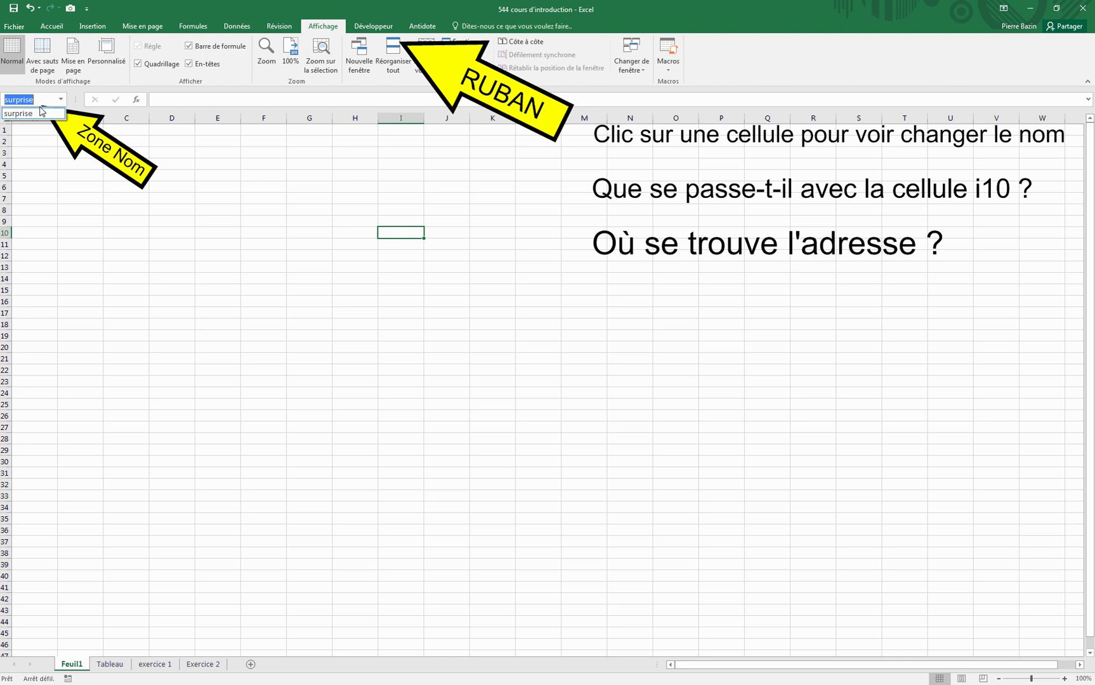
click(21, 114)
click(95, 208)
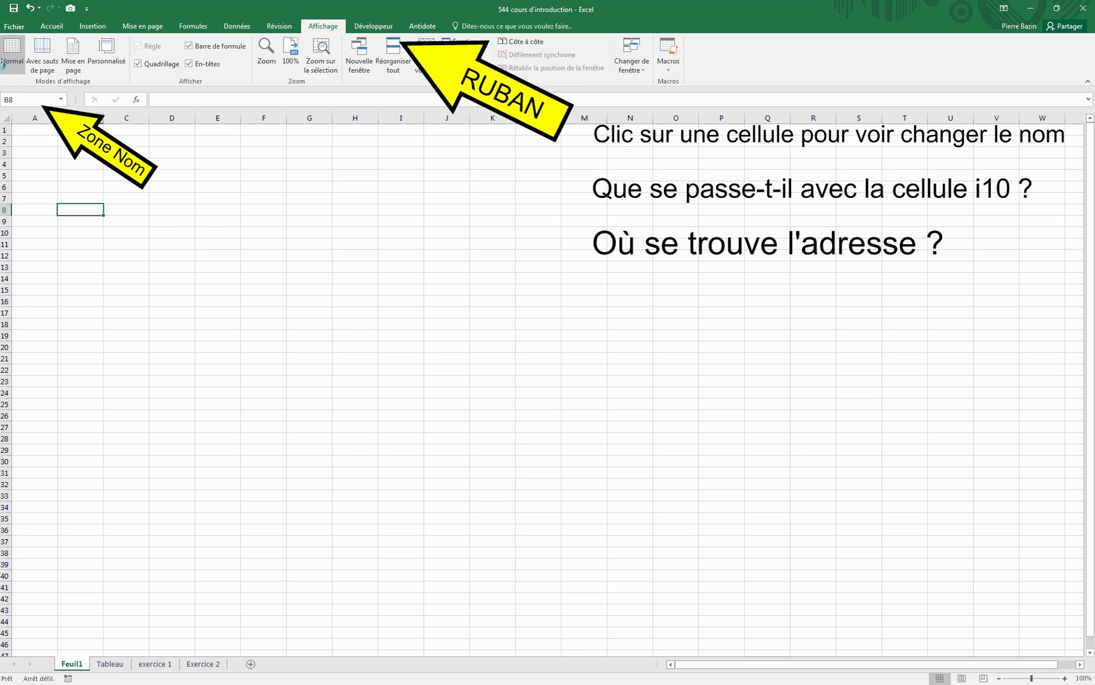
click(61, 99)
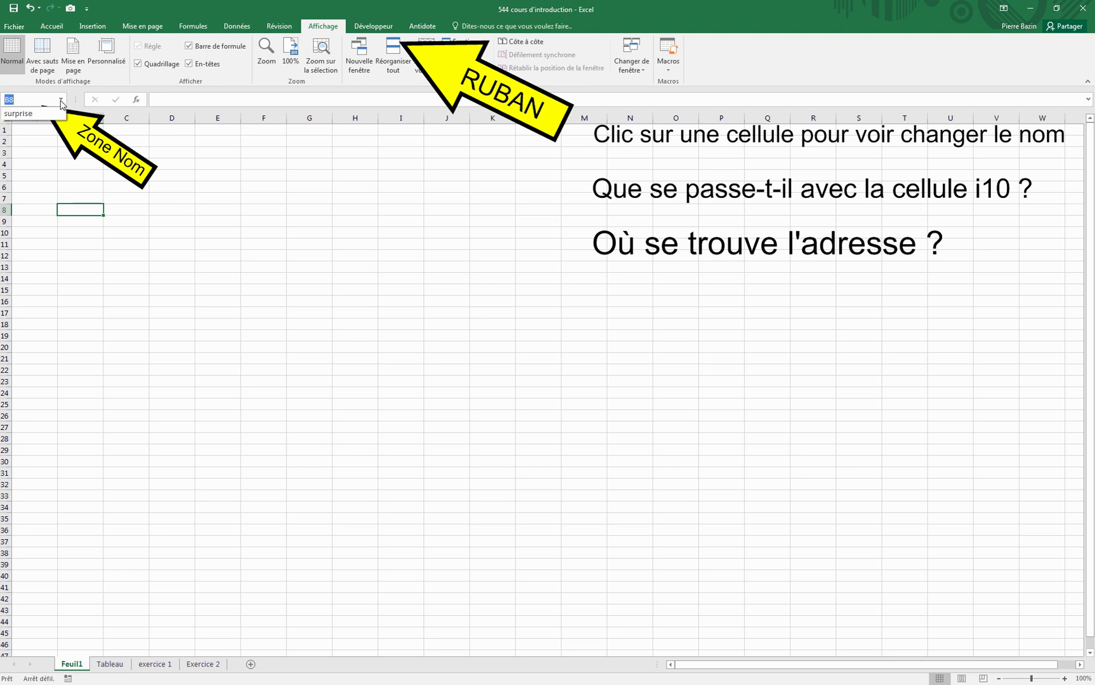
click(21, 114)
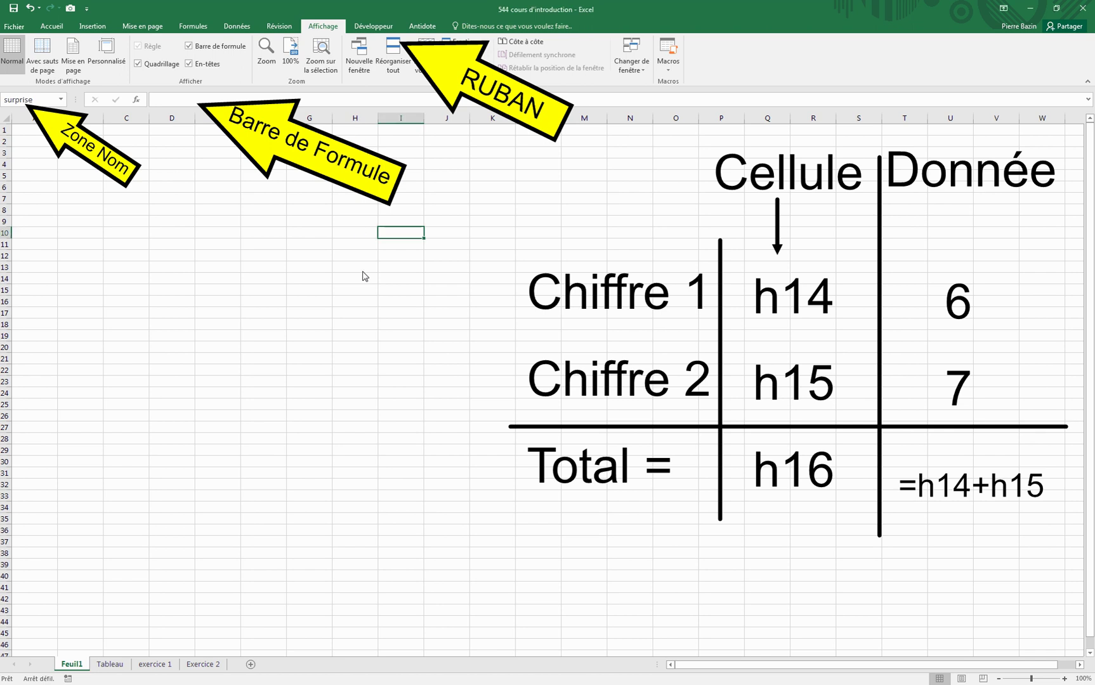
Enter 6 in cell H14 and 7 in cell H15.
click(364, 291)
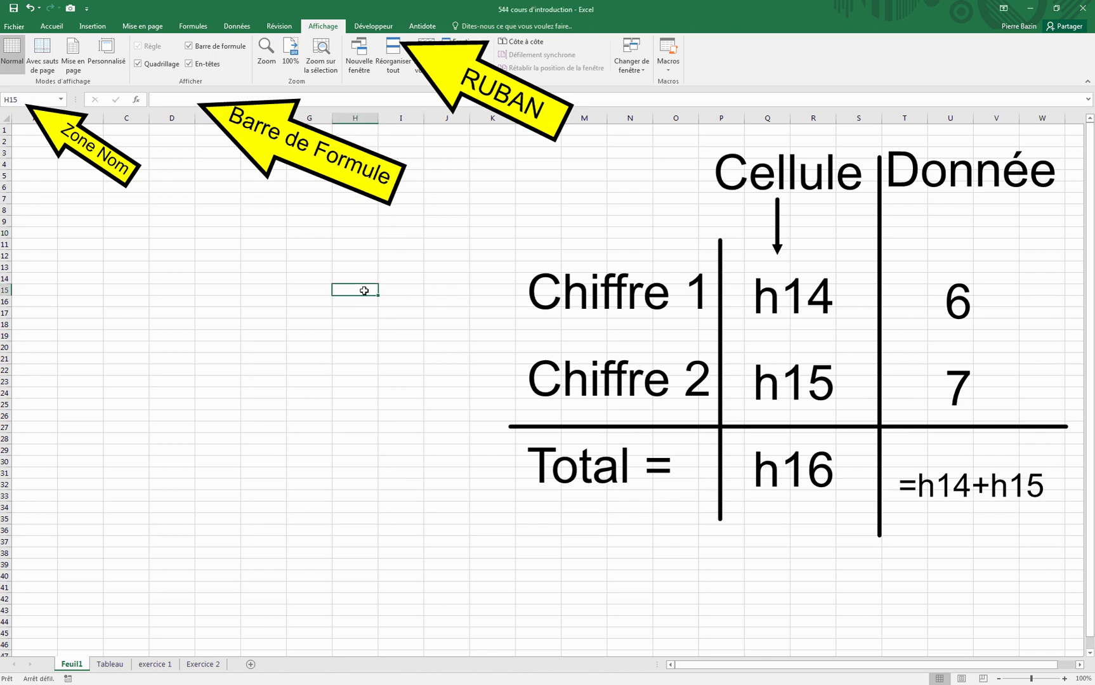
click(364, 275)
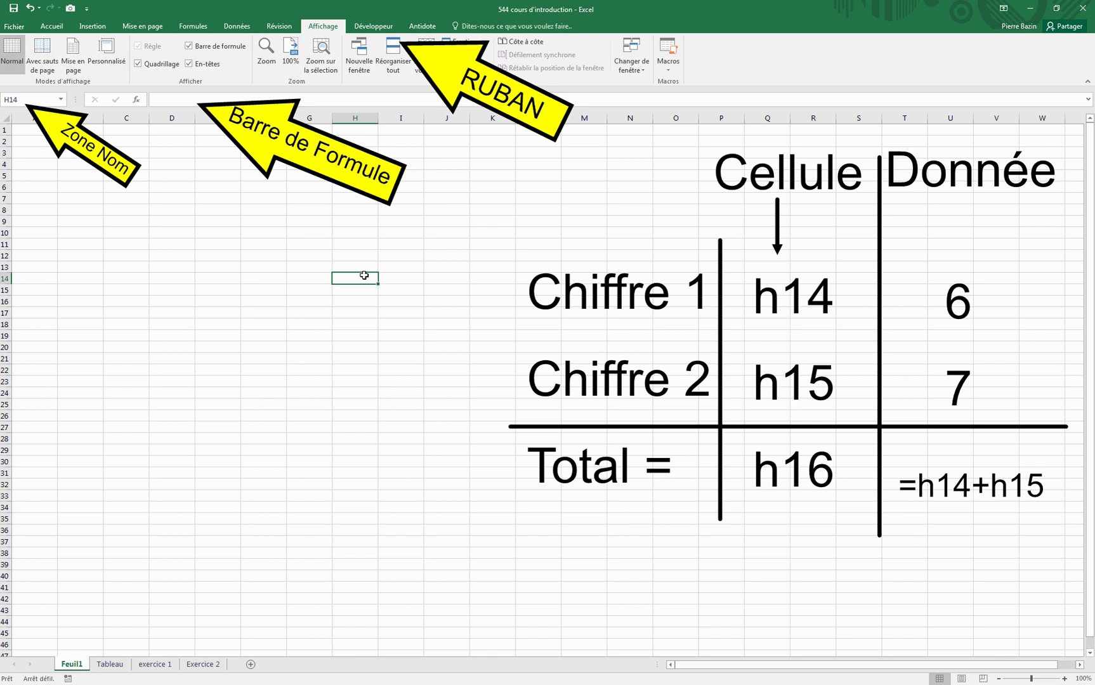
text(6)
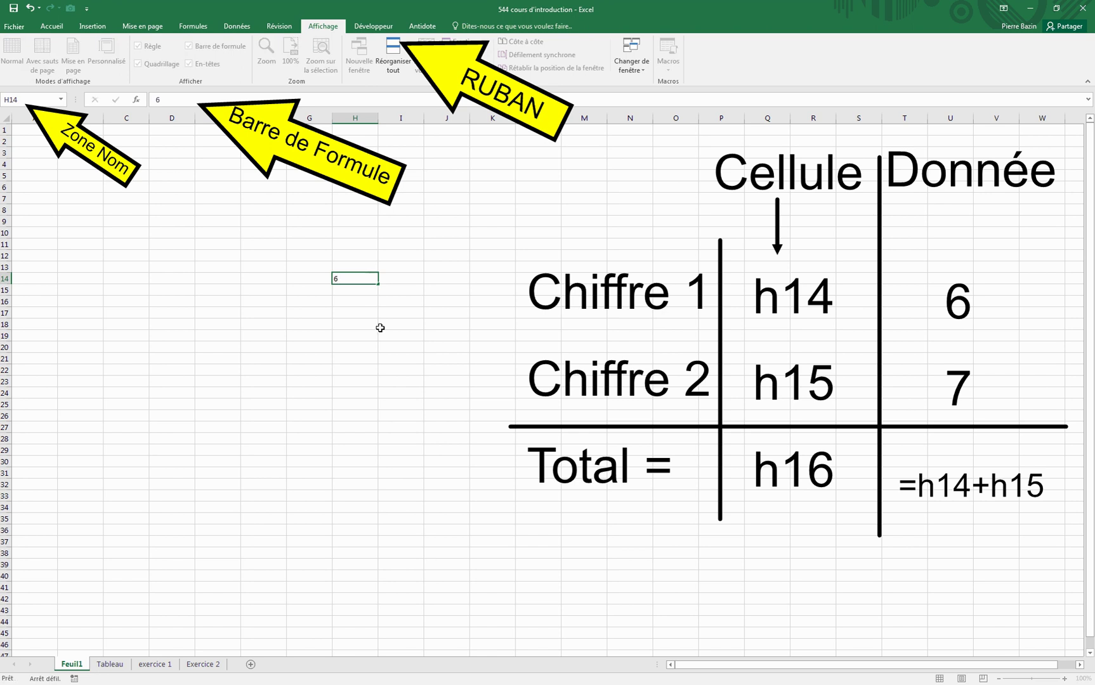
click(380, 326)
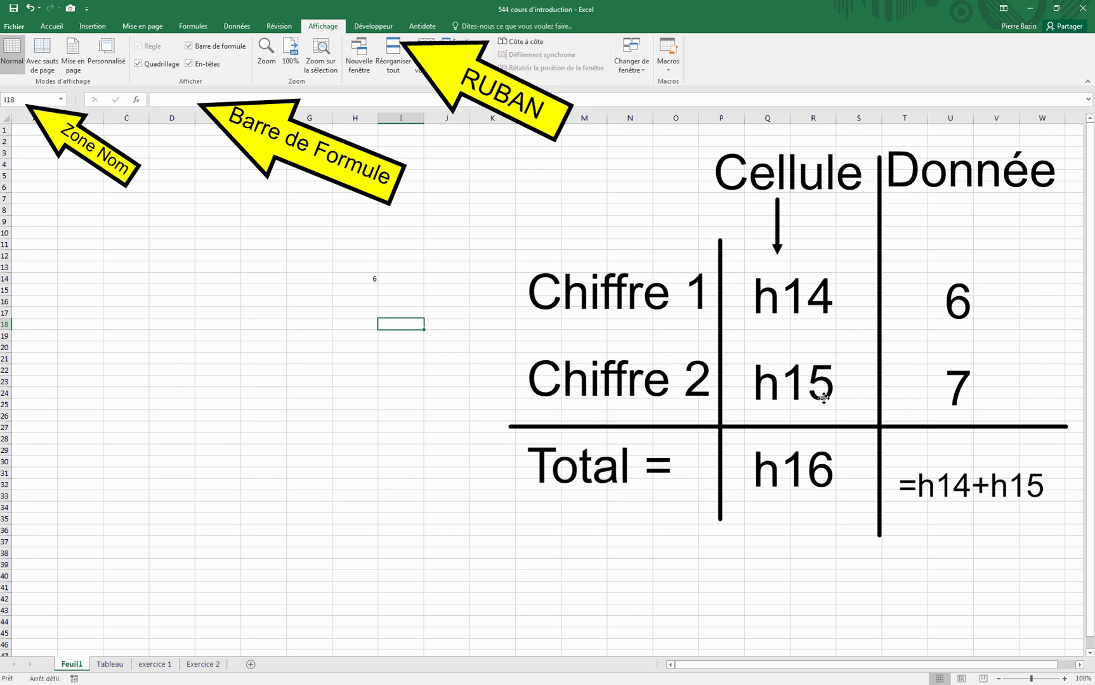
click(346, 291)
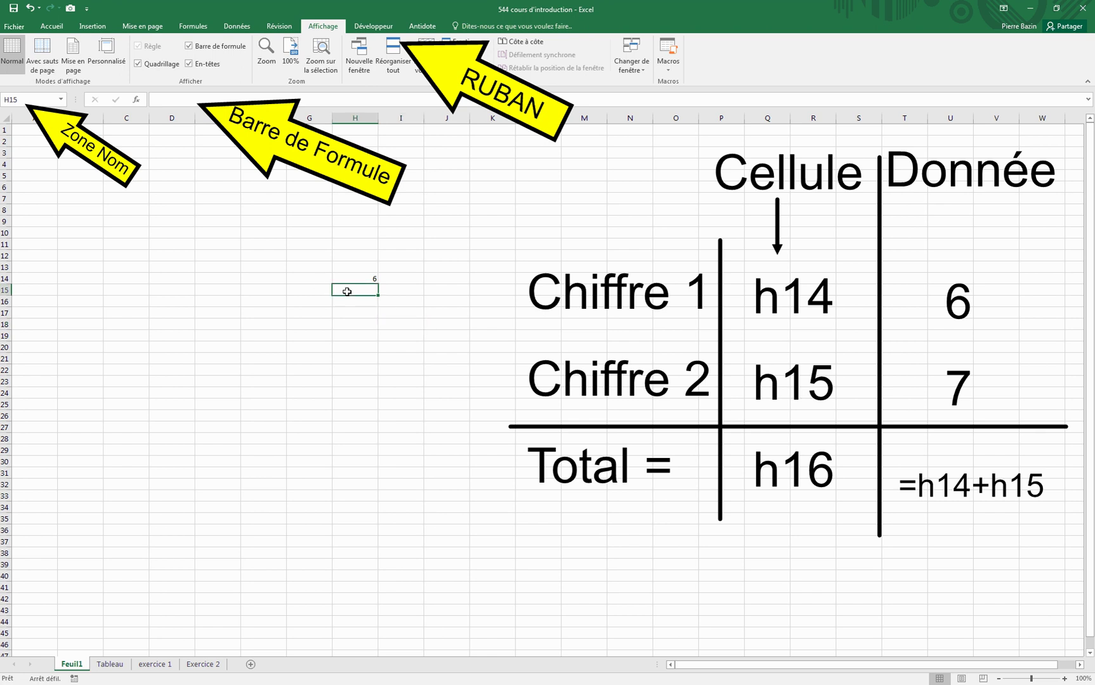
text(7)
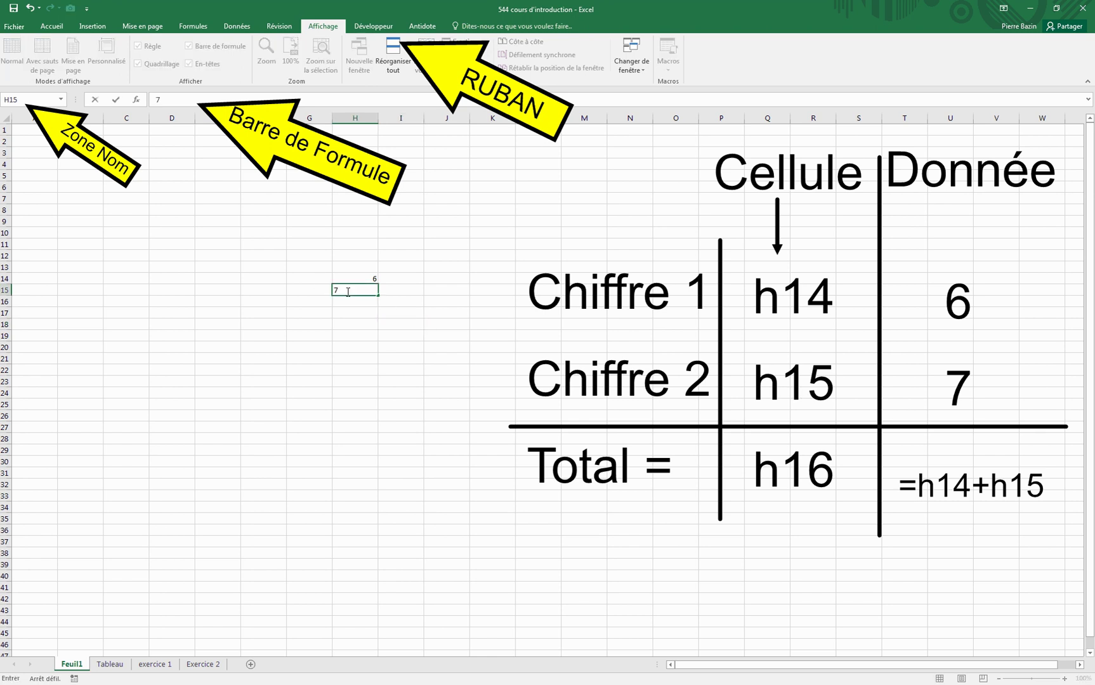
Enter the formula =H14+H15 in cell H16 and select the cell to review its formula.
click(359, 304)
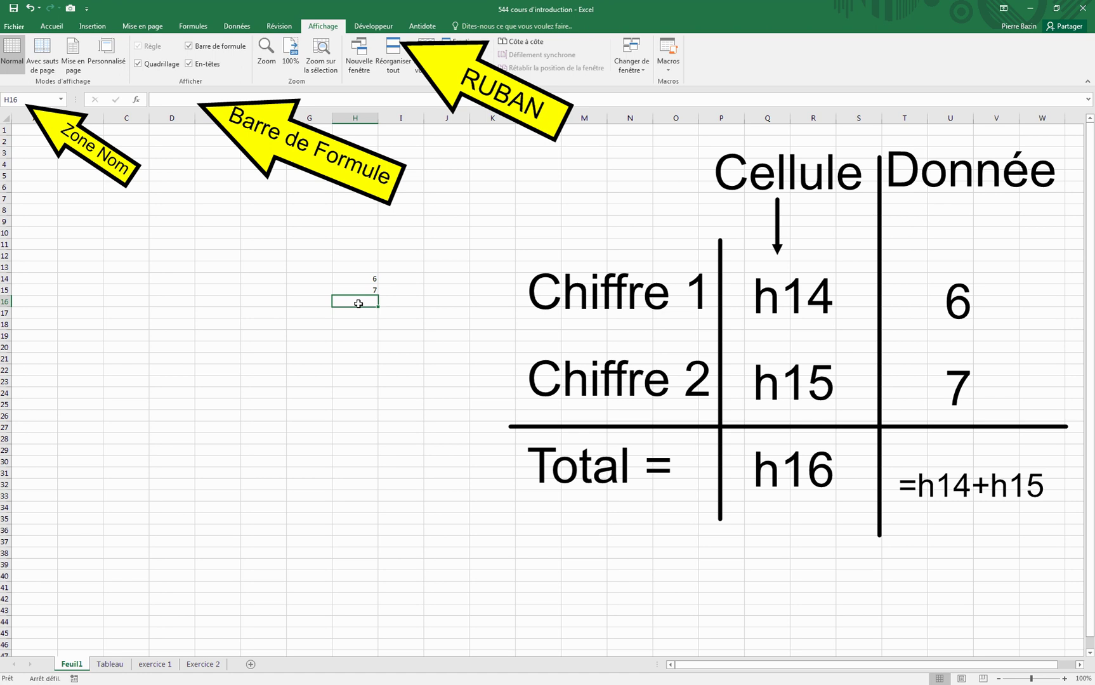
text(=)
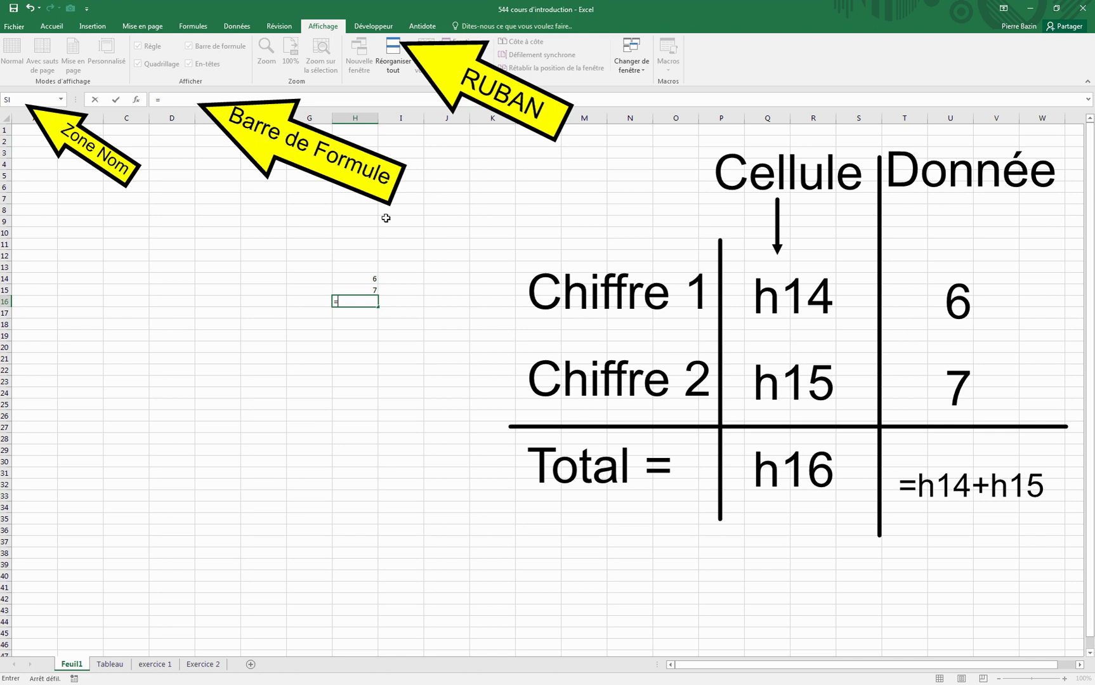
click(361, 278)
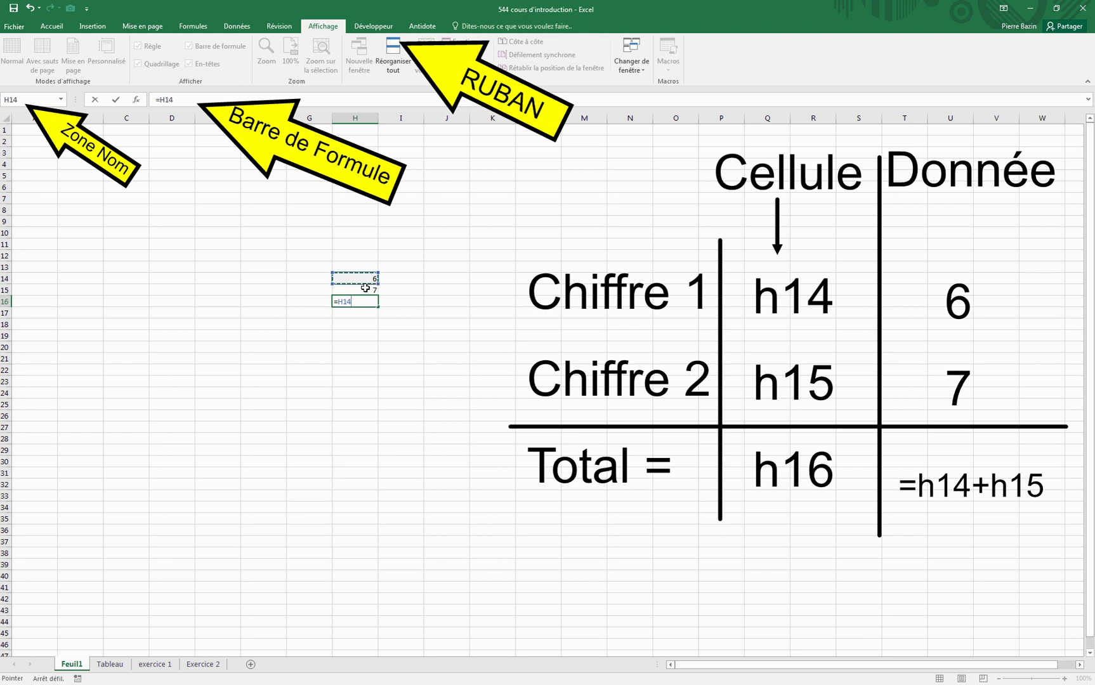
text(+)
click(368, 291)
key(Return)
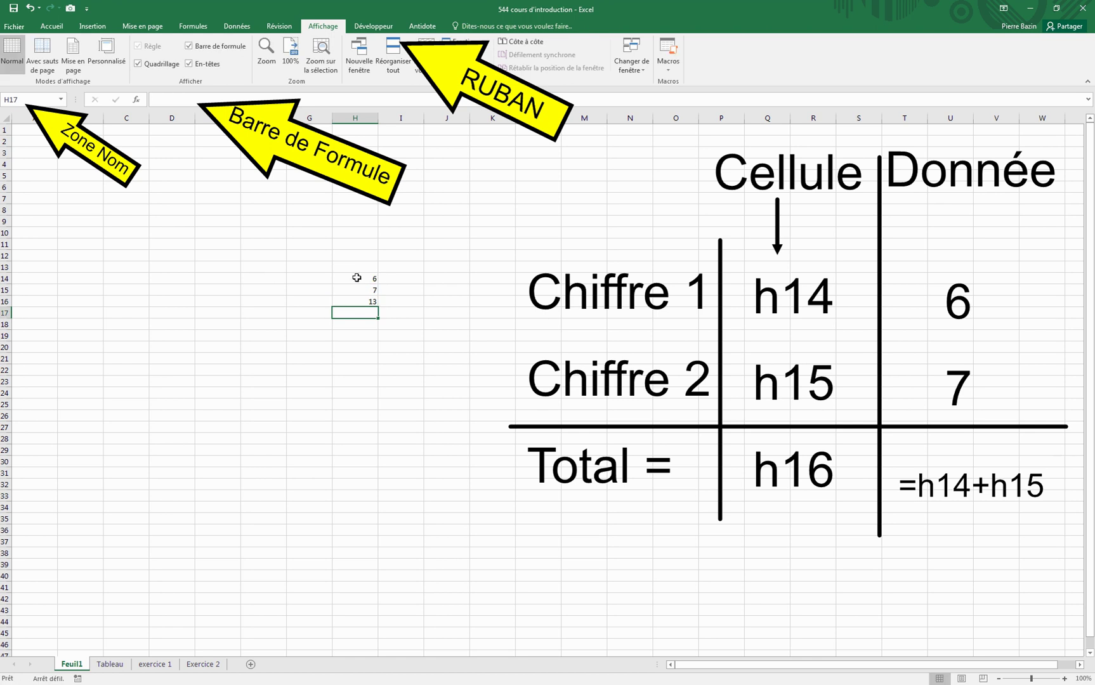
click(345, 302)
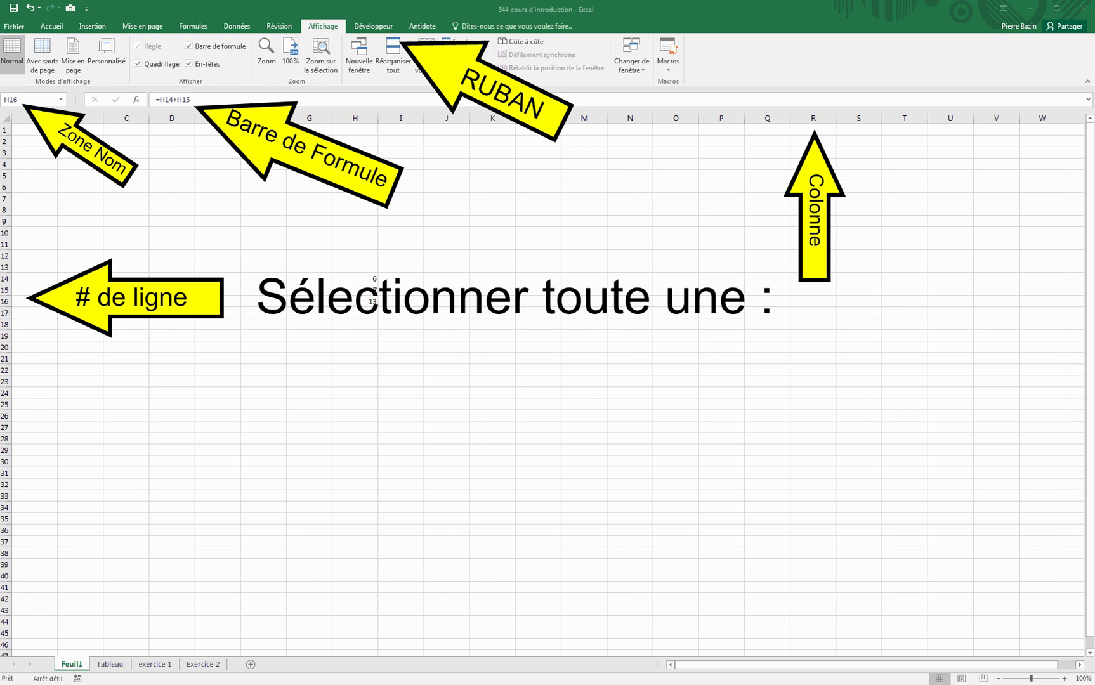
Select the entire row 15 and make it slightly taller, and select the entire column R and make it slightly wider.
click(5, 290)
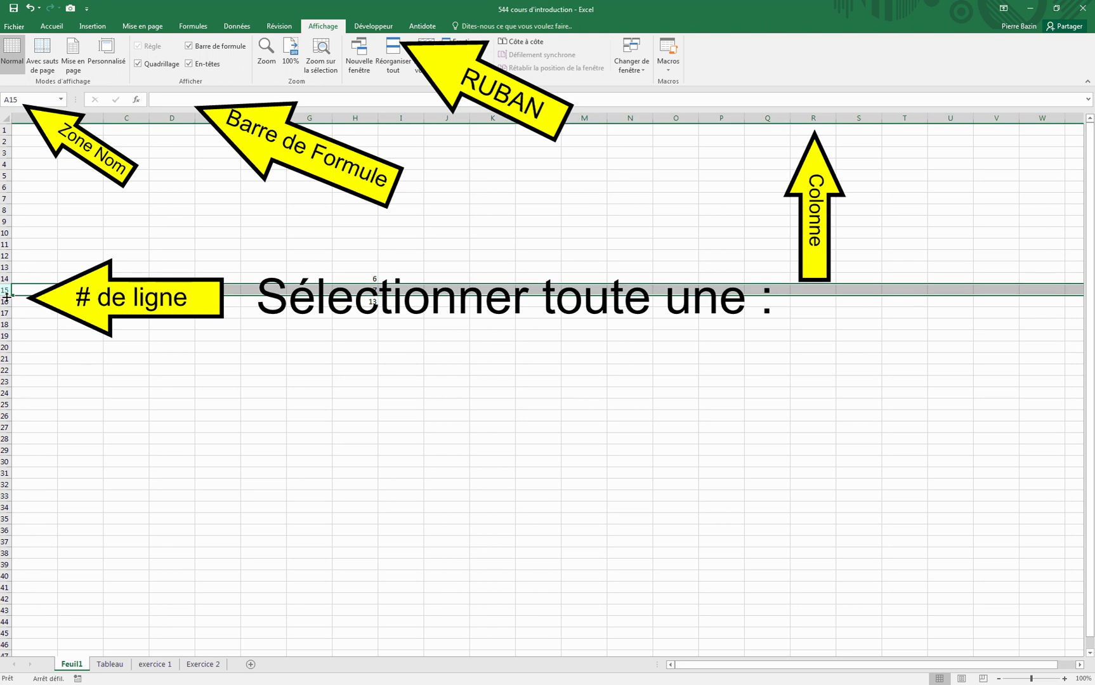
mouse_move(6, 296)
mouse_down()
mouse_move(7, 355)
mouse_move(5, 301)
mouse_up()
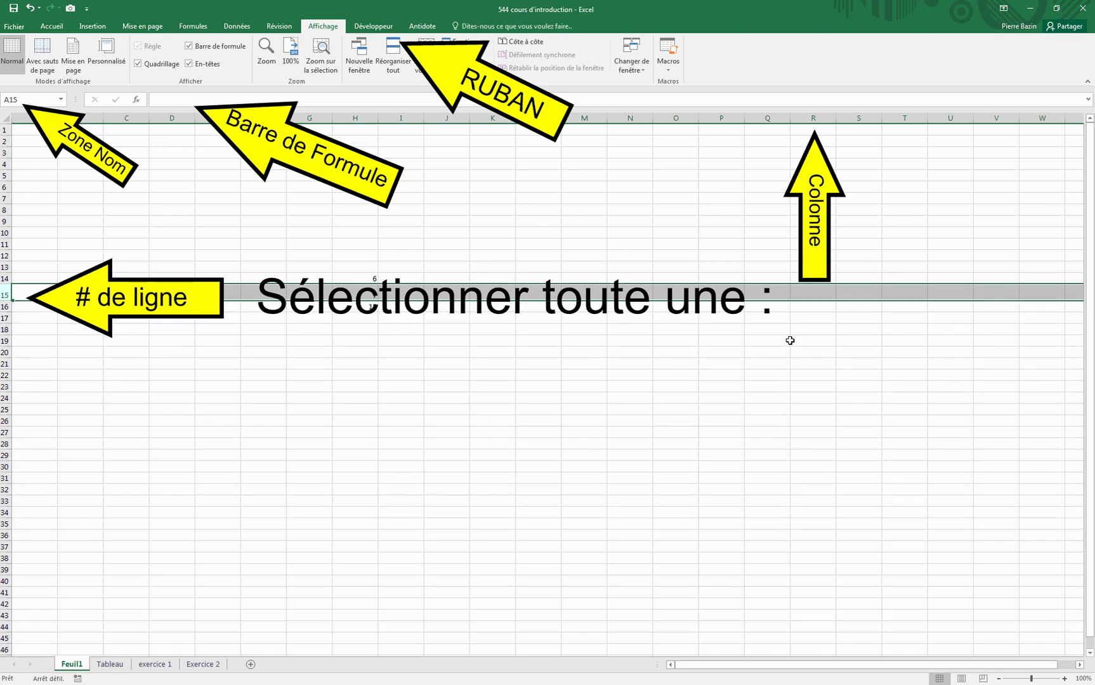
click(817, 116)
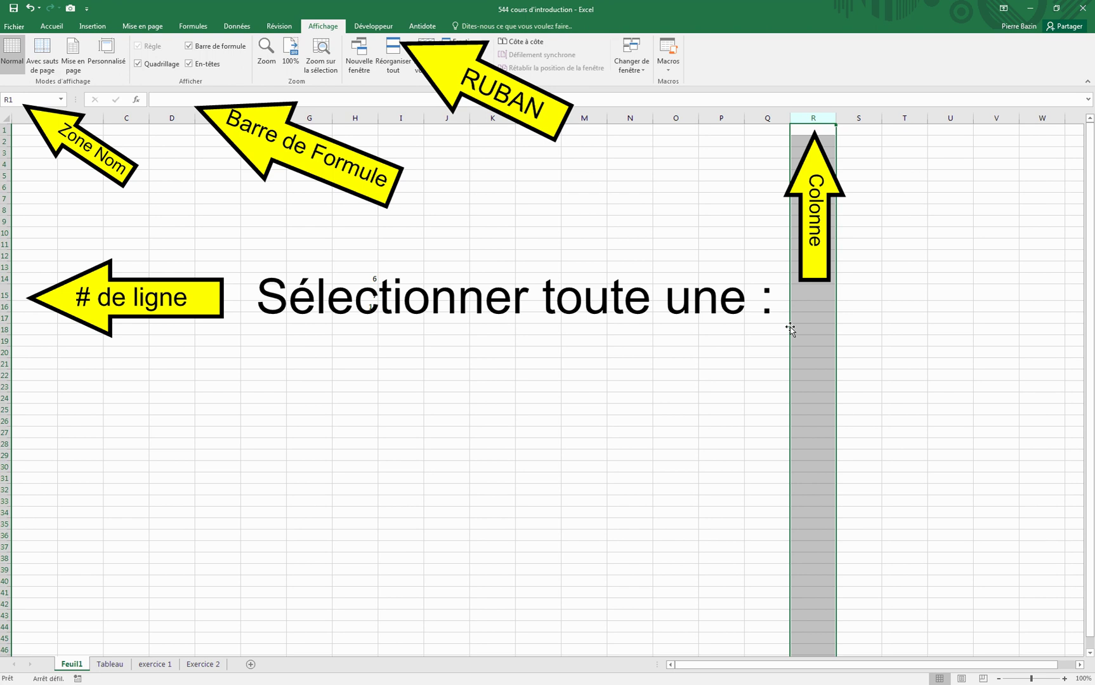
mouse_move(837, 116)
mouse_down()
mouse_move(907, 120)
mouse_move(838, 120)
mouse_up()
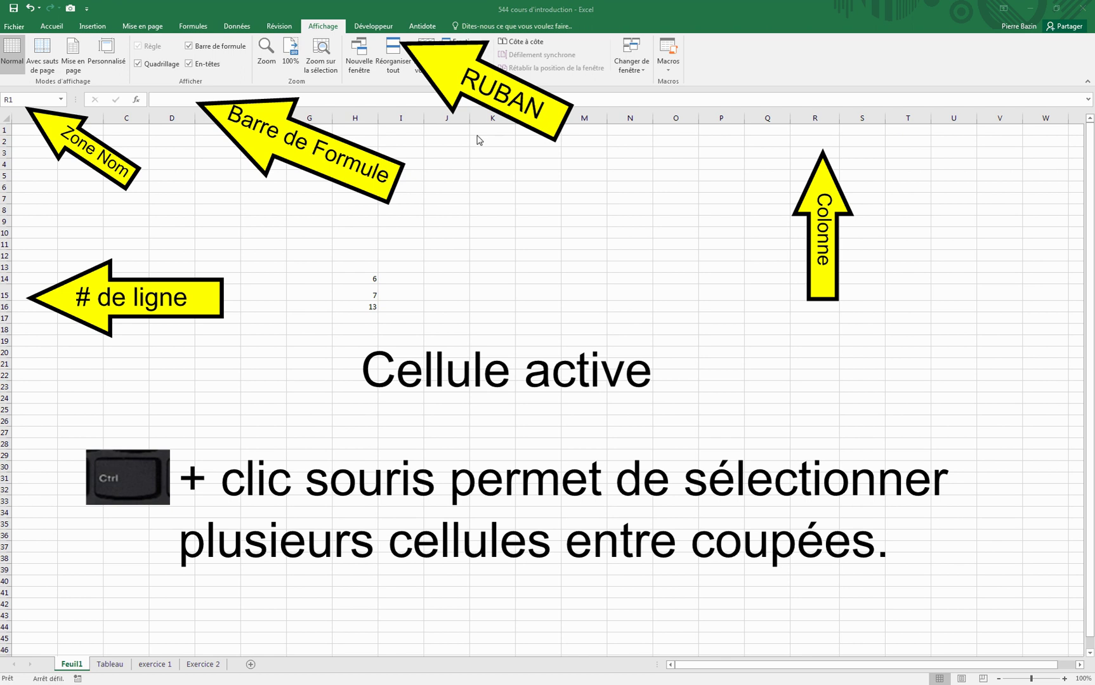
Make J8 the active cell, starting a selection of non-adjacent cells.
key(ctrl+space)
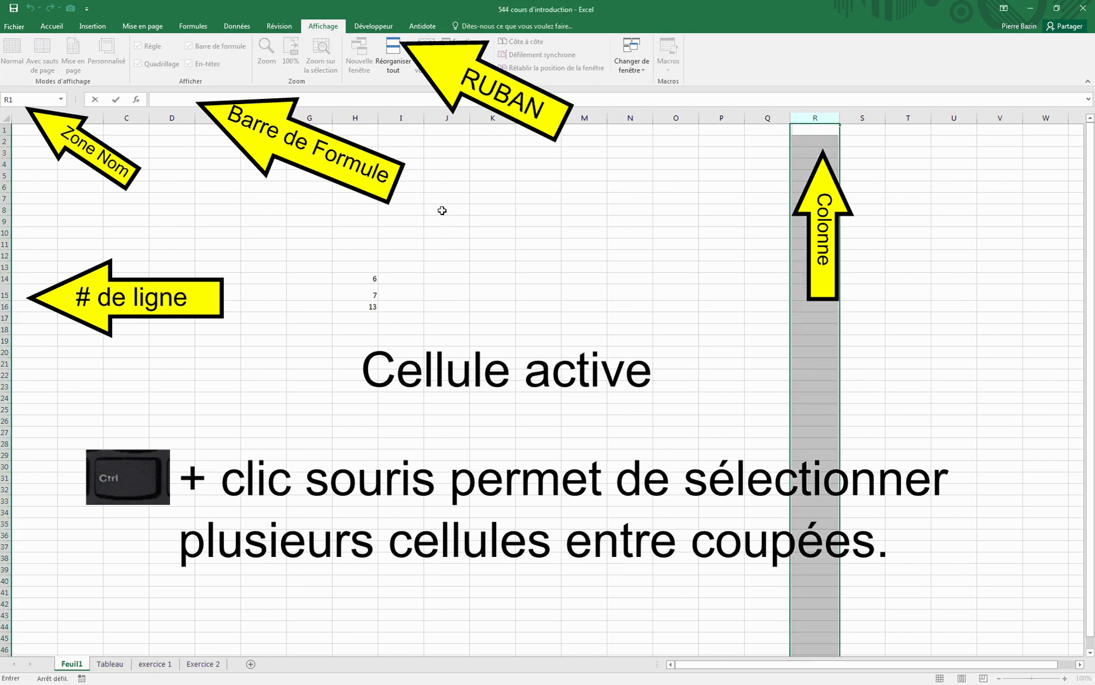
click(442, 211)
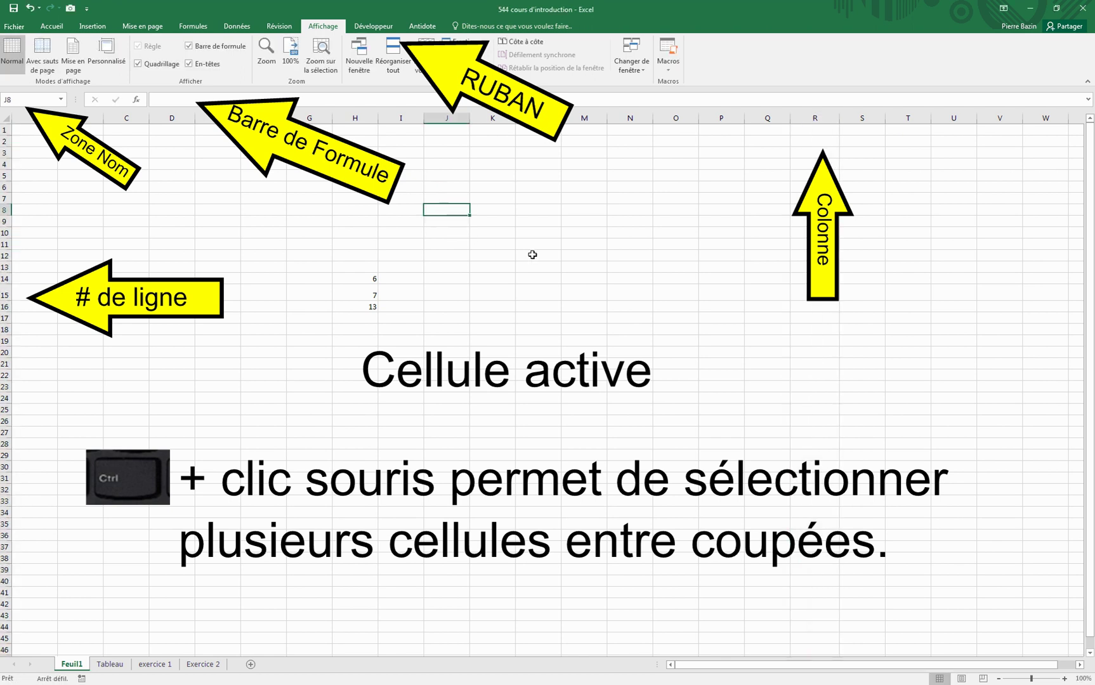